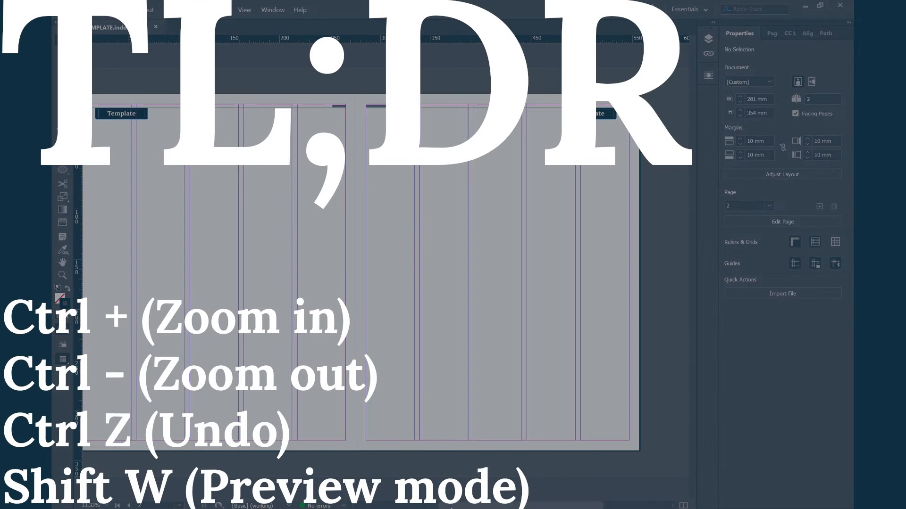
# Look over both pages of the template spread from one side to the other.
pyautogui.moveTo(451, 508)
pyautogui.mouseDown()
pyautogui.moveTo(404, 508)
pyautogui.moveTo(443, 508)
pyautogui.mouseUp()
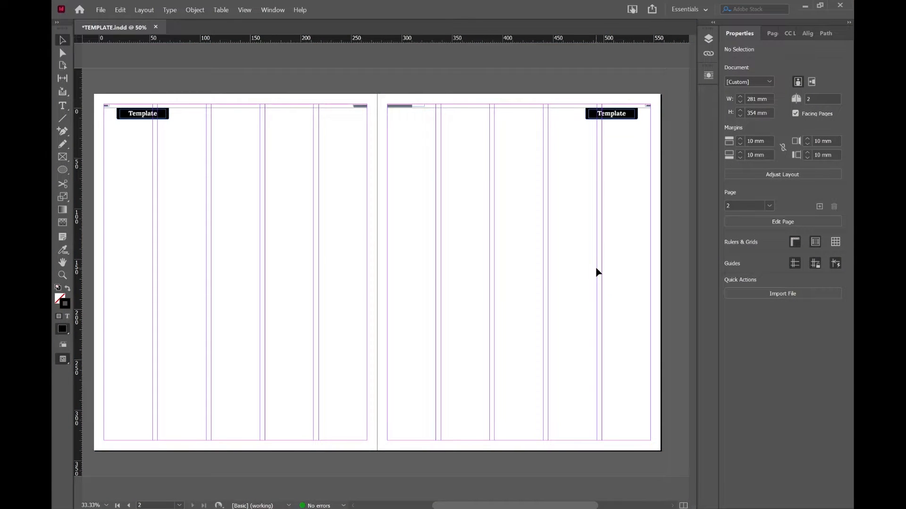
pyautogui.hscroll(-5, 423, 275)
pyautogui.hscroll(10, 424, 275)
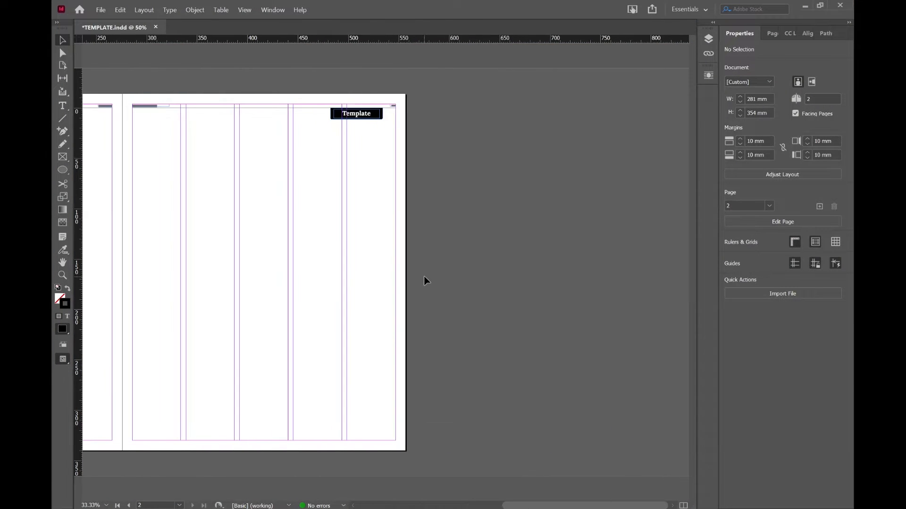
pyautogui.hscroll(-8, 424, 276)
pyautogui.hscroll(3, 424, 276)
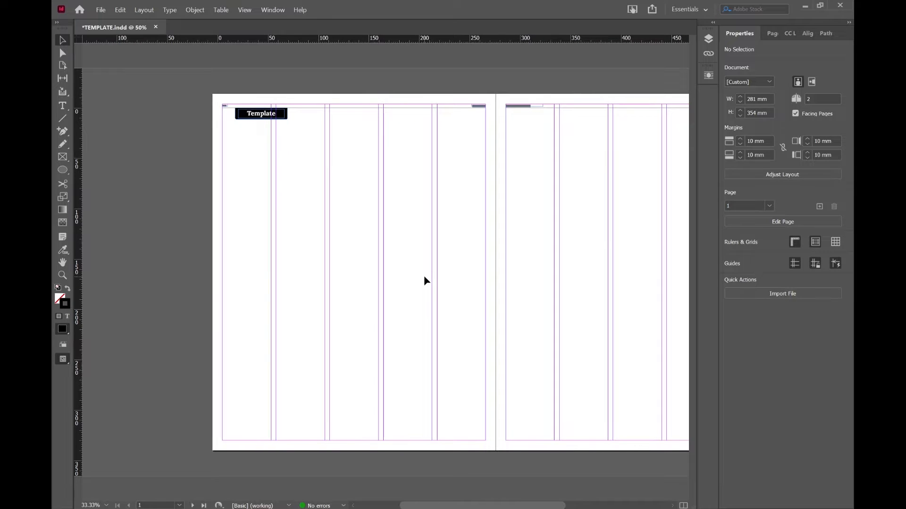
pyautogui.hscroll(-2, 415, 276)
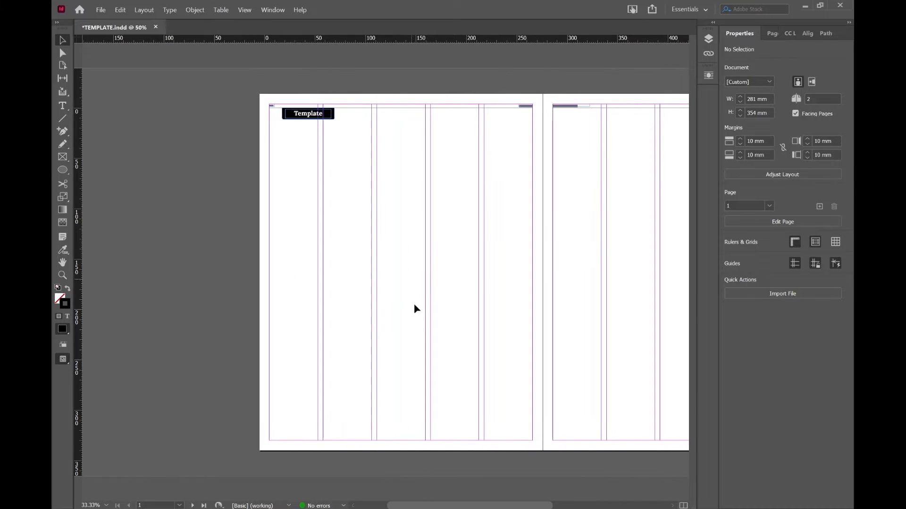
pyautogui.hscroll(6, 414, 305)
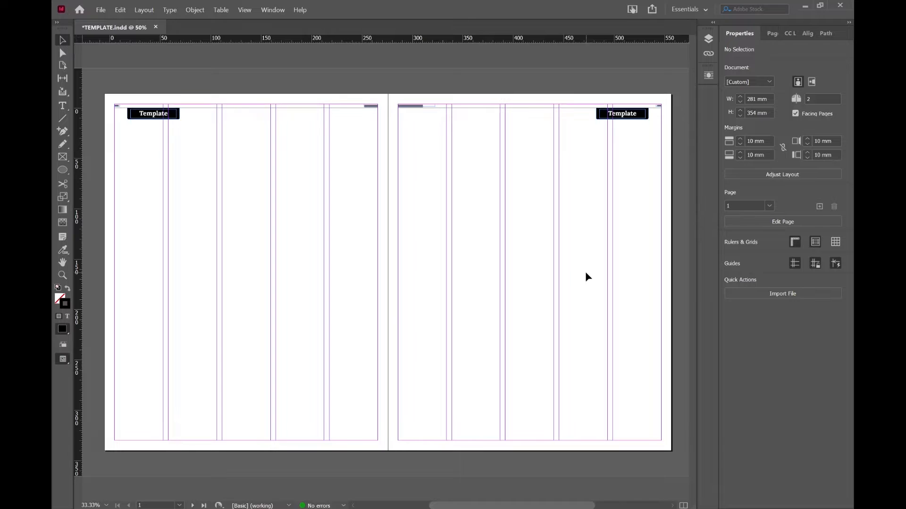
# Zoom in on the middle of the spread to 150% and zoom back out to 50%.
pyautogui.hotkey('ctrl', '=')
pyautogui.hotkey('ctrl', '=')
pyautogui.hotkey('ctrl', '=')
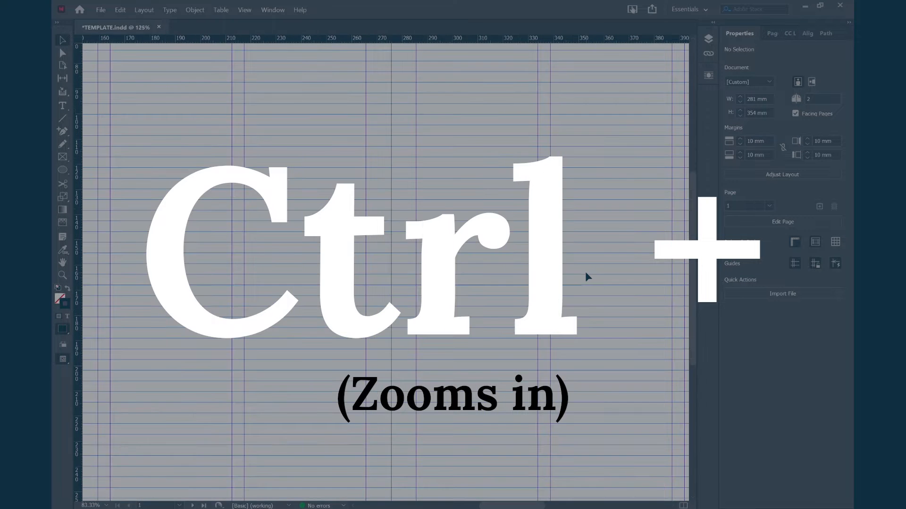
pyautogui.hotkey('ctrl', '=')
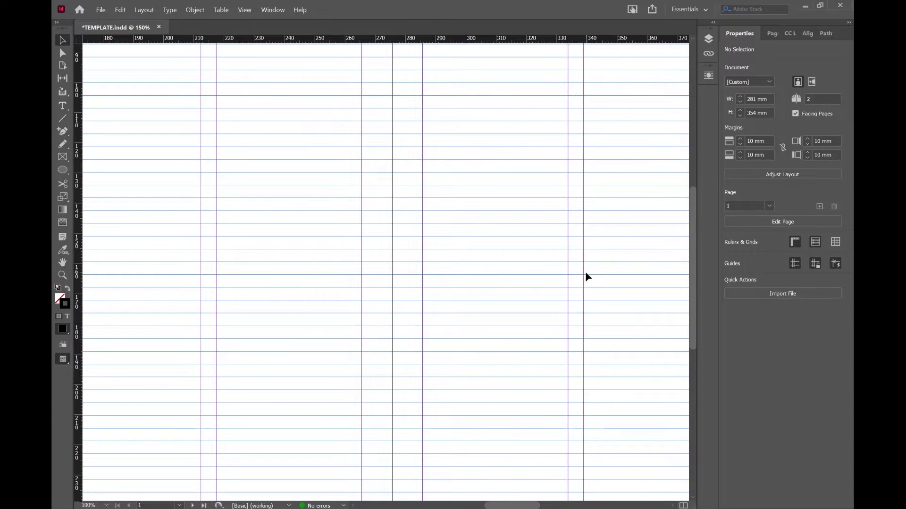
pyautogui.hotkey('ctrl', '-')
pyautogui.hotkey('ctrl', '-')
pyautogui.hotkey('ctrl', '-')
pyautogui.hotkey('ctrl', '-')
pyautogui.hotkey('ctrl', '-')
pyautogui.hotkey('ctrl', '-')
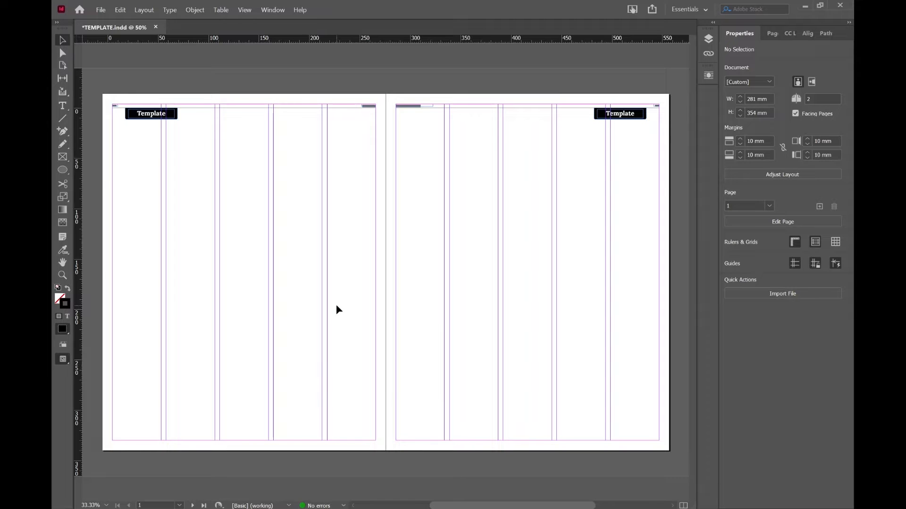
# View the spread in full-screen presentation mode and return to the normal layout view.
pyautogui.hotkey('shift', 'w')
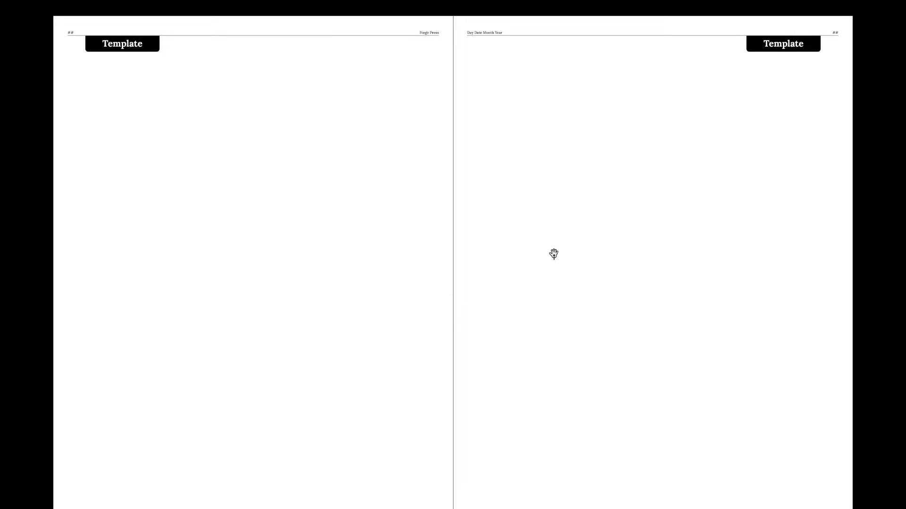
pyautogui.press('Escape')
pyautogui.press('w')
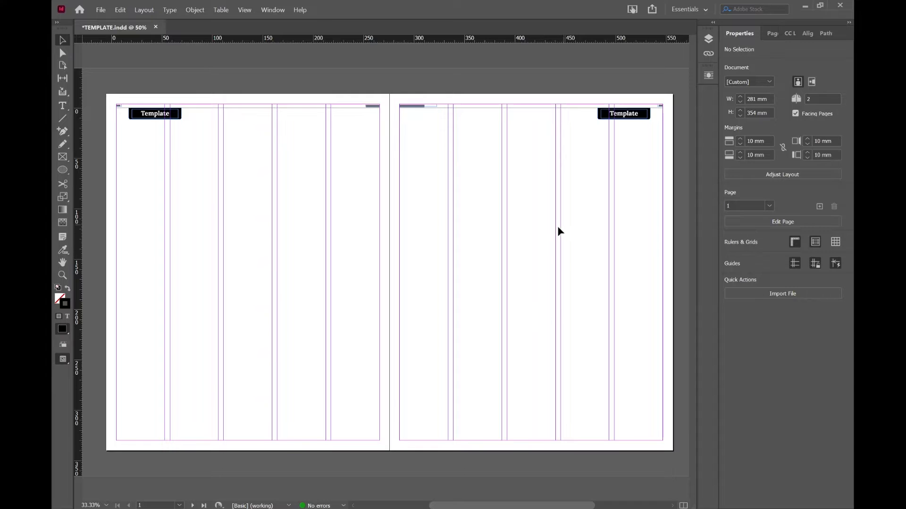
# Look through the pages, library, alignment and pathfinder options, and return to the document properties.
pyautogui.click(774, 34)
pyautogui.click(791, 34)
pyautogui.click(808, 34)
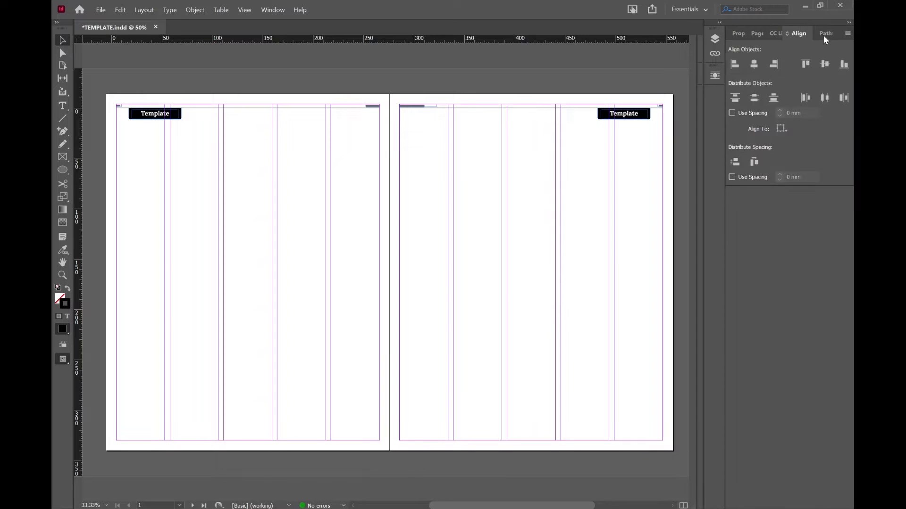
pyautogui.click(824, 36)
pyautogui.click(737, 34)
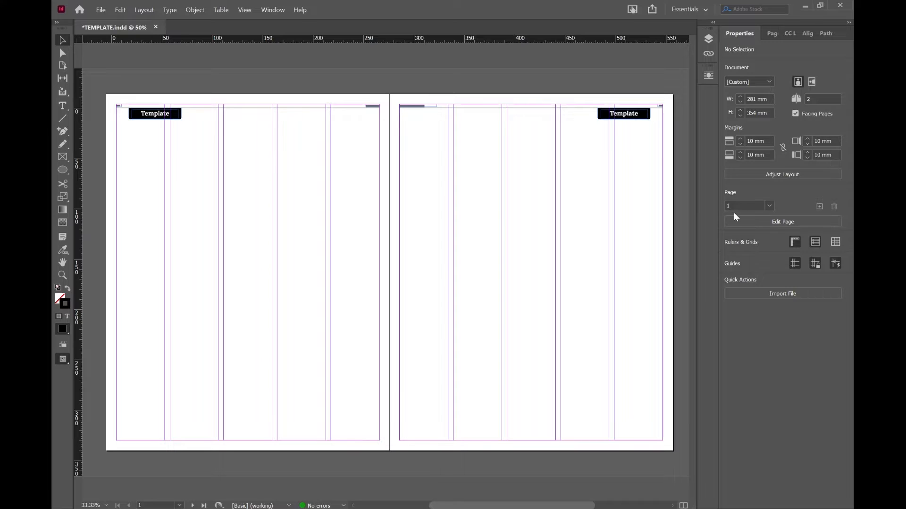
# Hide the rulers around the spread and show them again.
pyautogui.click(794, 243)
pyautogui.click(795, 242)
pyautogui.click(794, 242)
pyautogui.click(794, 243)
pyautogui.click(795, 243)
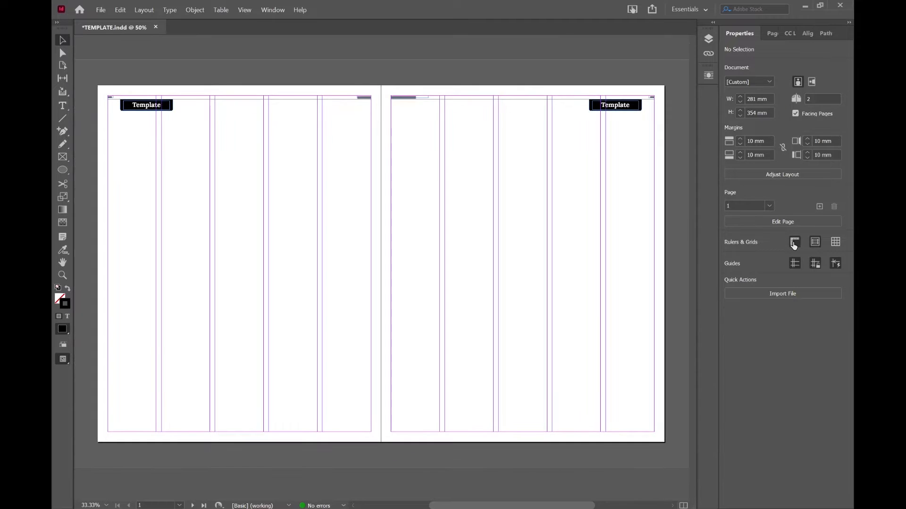
pyautogui.click(795, 242)
# Switch the baseline grid off and back on while viewing the spread at 200%.
pyautogui.click(815, 243)
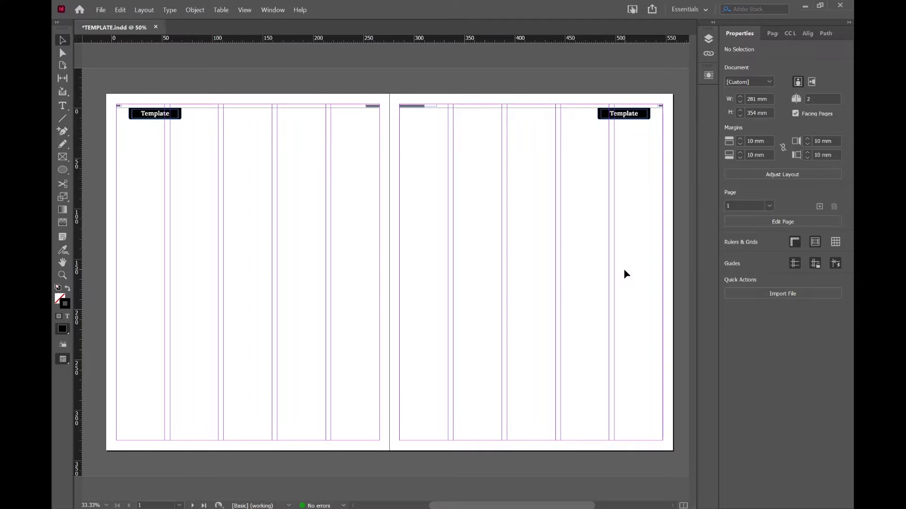
pyautogui.hotkey('ctrl', '2')
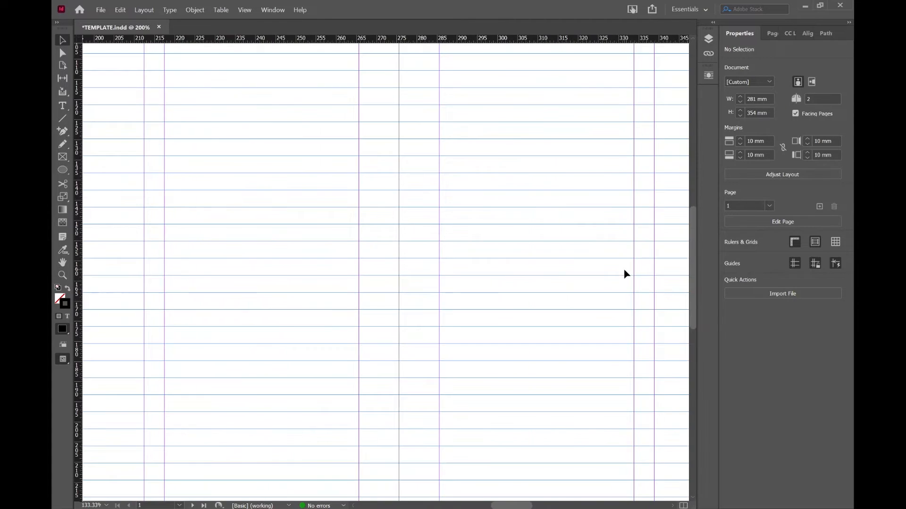
pyautogui.click(816, 243)
pyautogui.click(815, 243)
pyautogui.click(815, 243)
pyautogui.click(816, 243)
# Show the document grid and hide it again, and toggle the baseline grid off and on once more.
pyautogui.click(835, 244)
pyautogui.click(836, 244)
pyautogui.click(836, 245)
pyautogui.click(836, 244)
pyautogui.click(817, 245)
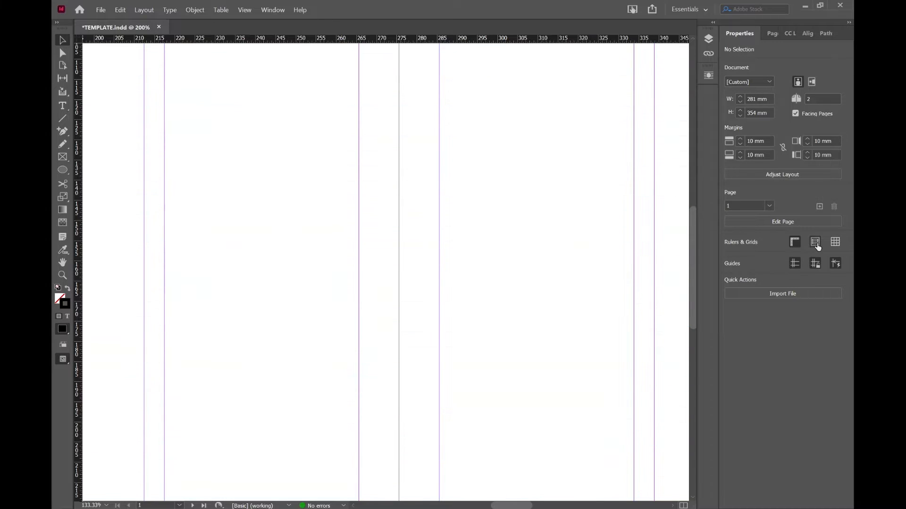
pyautogui.click(816, 246)
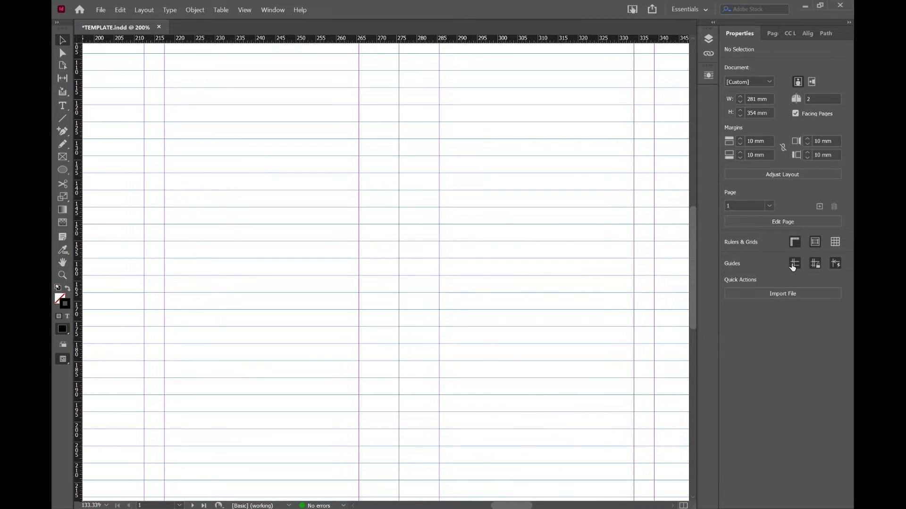
# Hide the column and margin guides on the whole spread and show them again.
pyautogui.hotkey('ctrl', '-')
pyautogui.hotkey('ctrl', '-')
pyautogui.hotkey('ctrl', '-')
pyautogui.hotkey('ctrl', '-')
pyautogui.hotkey('ctrl', '-')
pyautogui.hotkey('ctrl', '-')
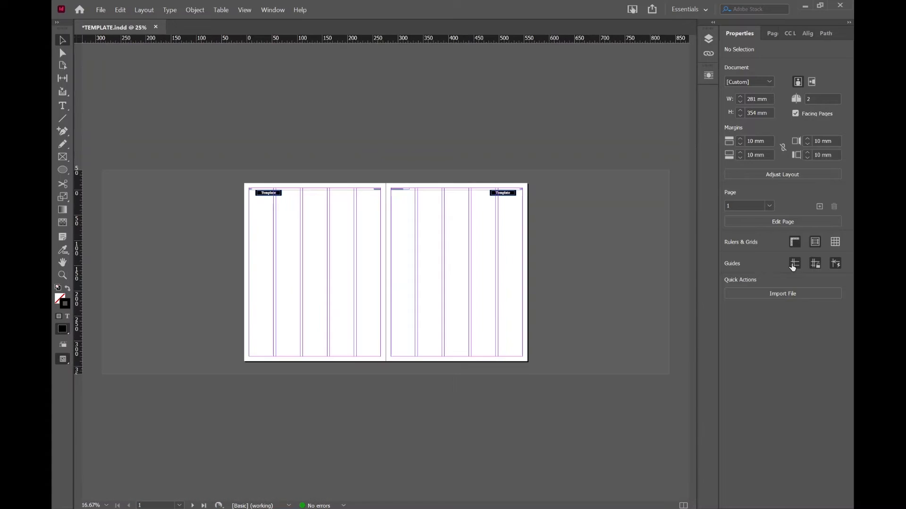
pyautogui.hotkey('ctrl', '=')
pyautogui.hotkey('ctrl', '=')
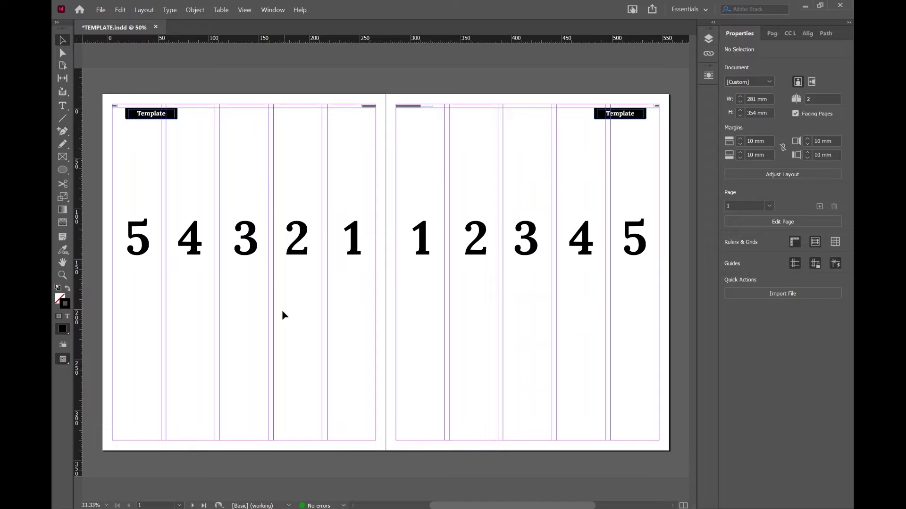
pyautogui.click(795, 263)
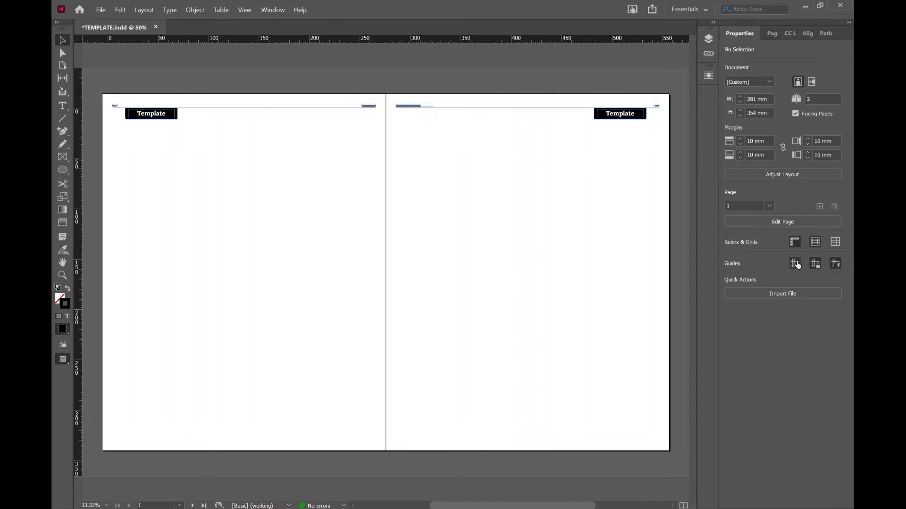
pyautogui.click(796, 263)
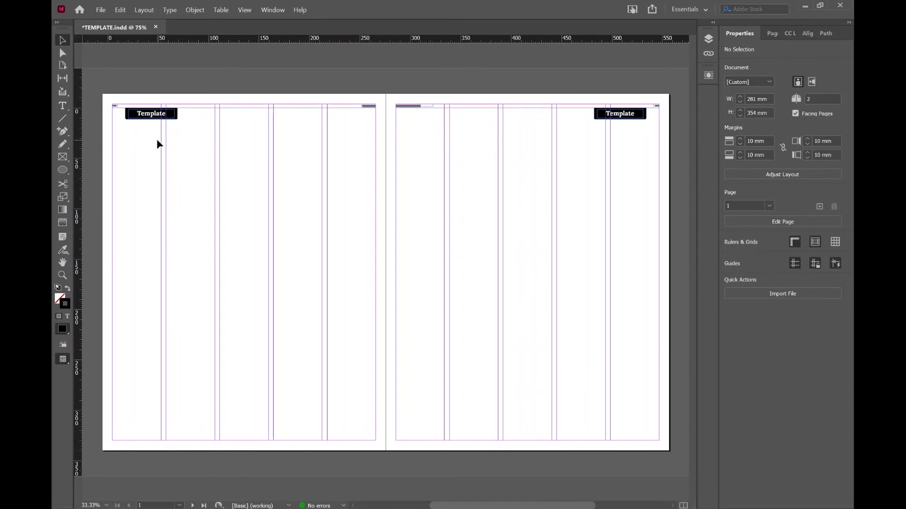
# Inspect the header of page 1 at 150%, including the page number, the horizontal line and the Template label.
pyautogui.hotkey('ctrl', '=')
pyautogui.hotkey('ctrl', '=')
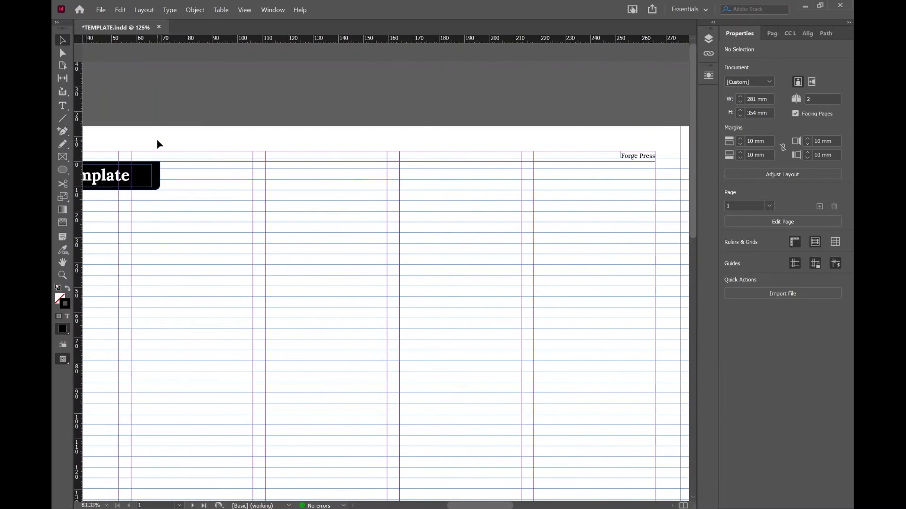
pyautogui.hotkey('ctrl', '=')
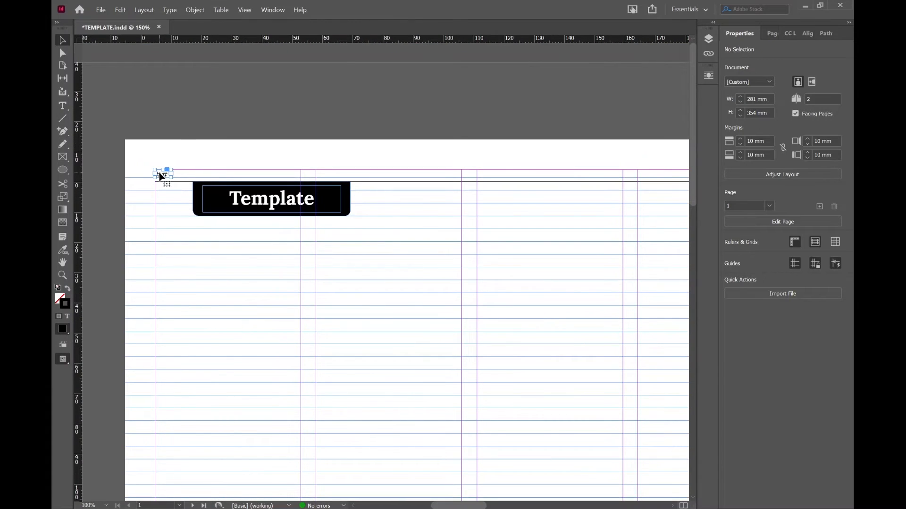
pyautogui.click(182, 209)
pyautogui.click(179, 183)
pyautogui.click(543, 202)
pyautogui.click(197, 205)
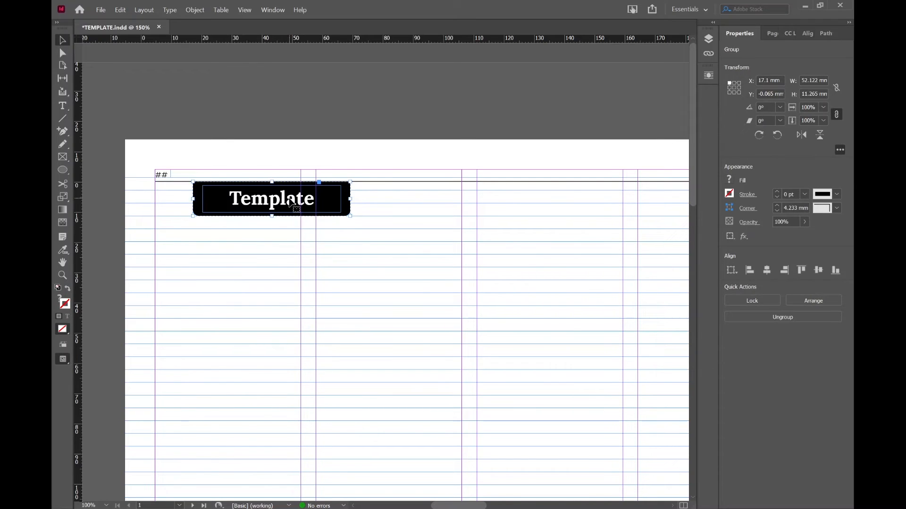
pyautogui.click(240, 249)
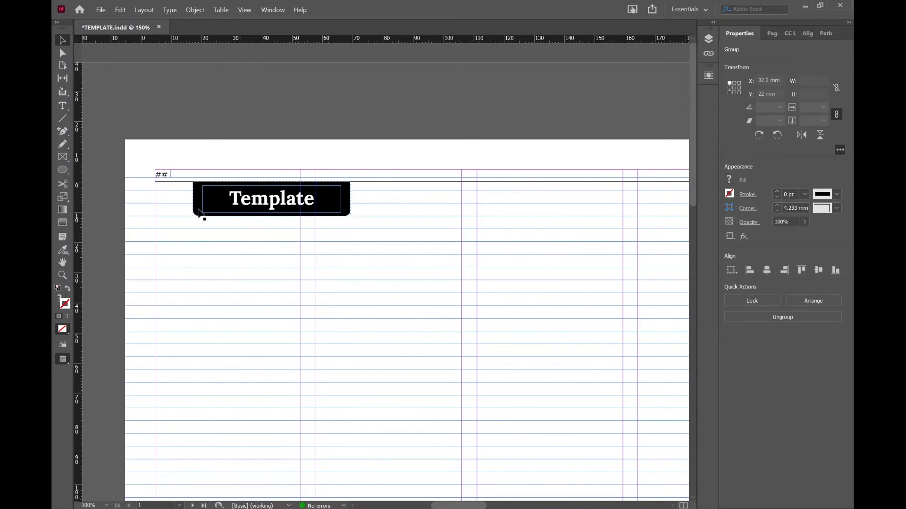
# Select the black text frame inside the page 1 Template label, move it down the page and undo the move.
pyautogui.click(199, 210)
pyautogui.doubleClick(210, 207)
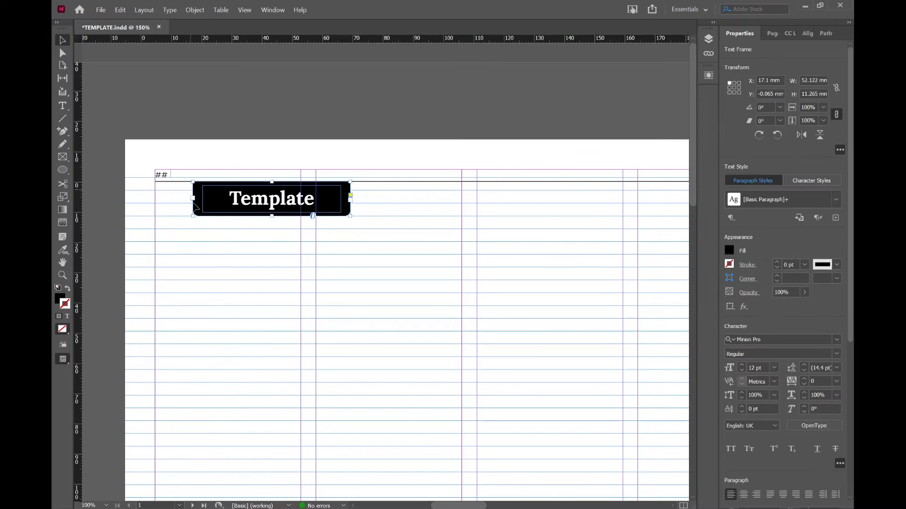
pyautogui.moveTo(210, 207); pyautogui.dragTo(204, 285)
pyautogui.hotkey('ctrl', 'z')
pyautogui.click(286, 270)
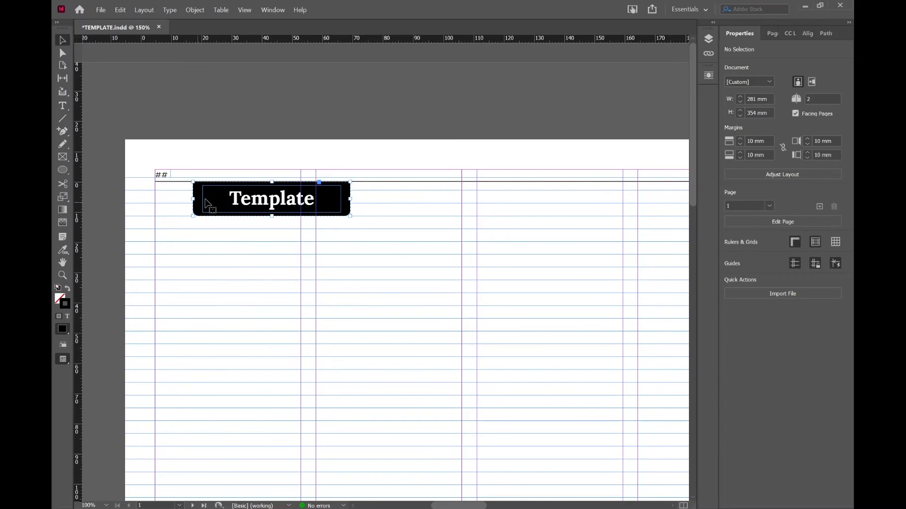
# Move the whole Template label group on page 1 down the page and undo the move.
pyautogui.click(207, 202)
pyautogui.moveTo(199, 224); pyautogui.dragTo(200, 252)
pyautogui.hotkey('ctrl', 'z')
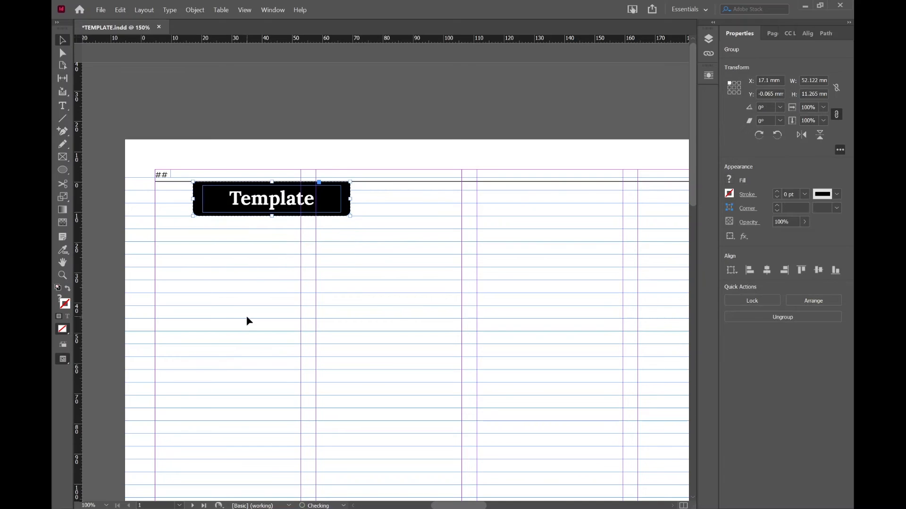
pyautogui.click(252, 305)
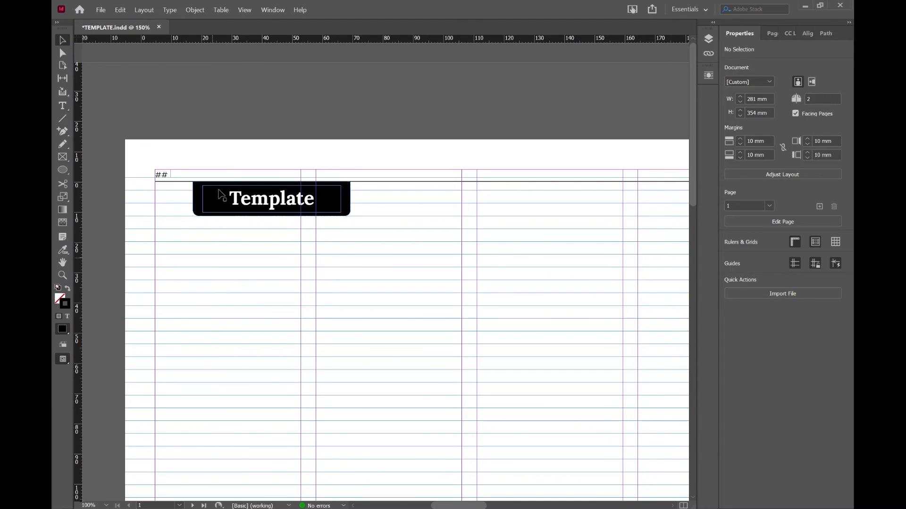
pyautogui.click(198, 211)
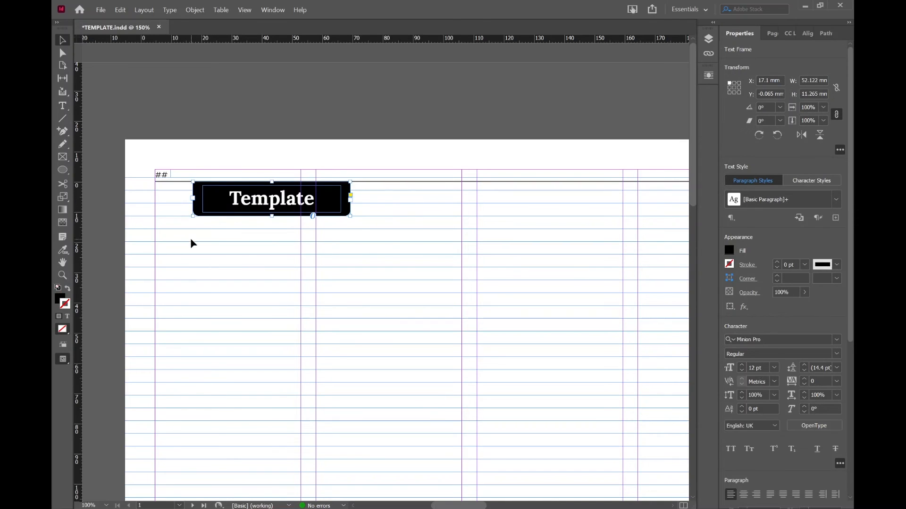
pyautogui.click(302, 241)
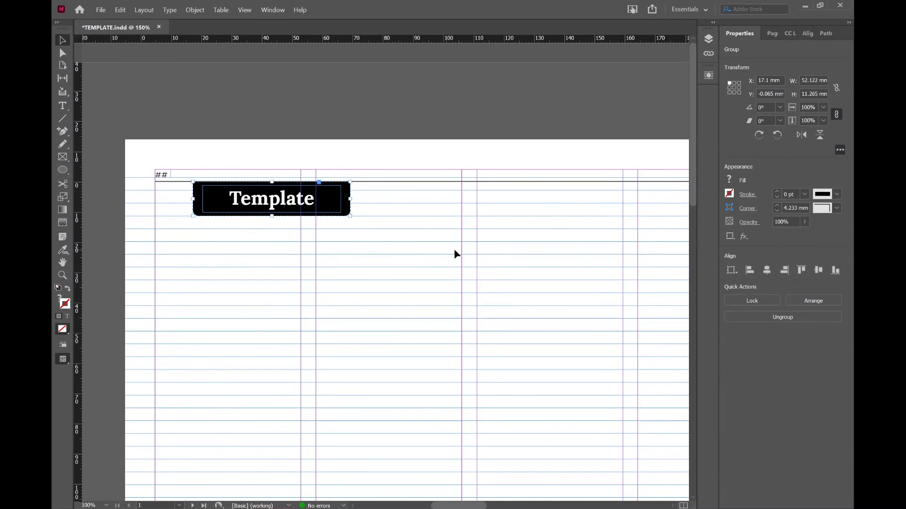
# Examine the rest of the header across the spread, from Forge Press and the date line to the page 2 Template label.
pyautogui.hscroll(10, 458, 253)
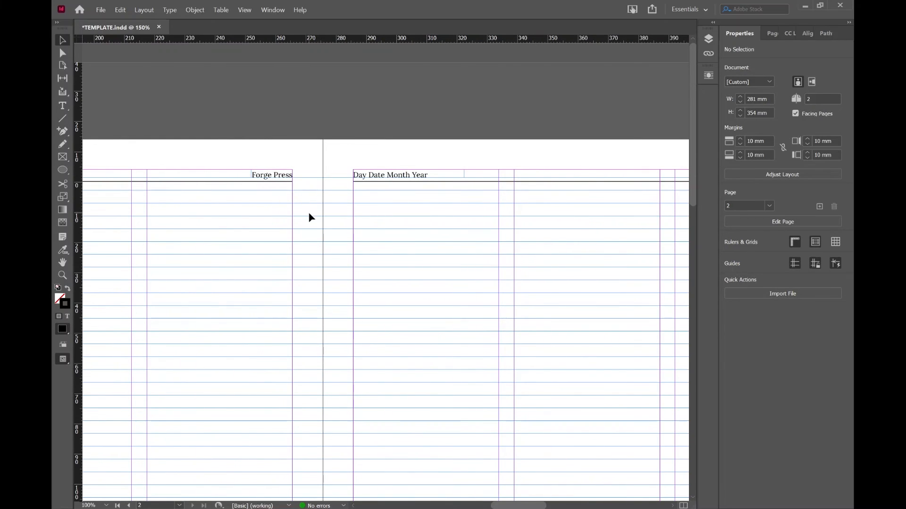
pyautogui.hscroll(3, 309, 216)
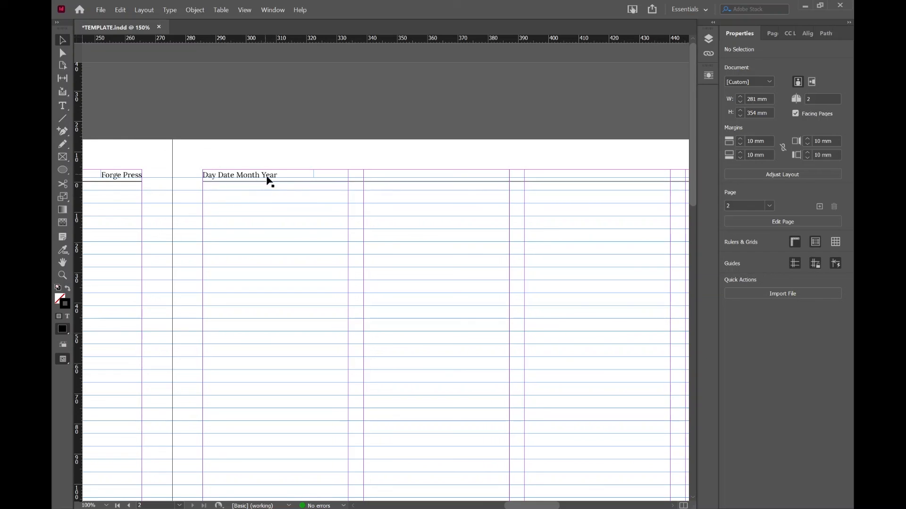
pyautogui.hscroll(5, 359, 233)
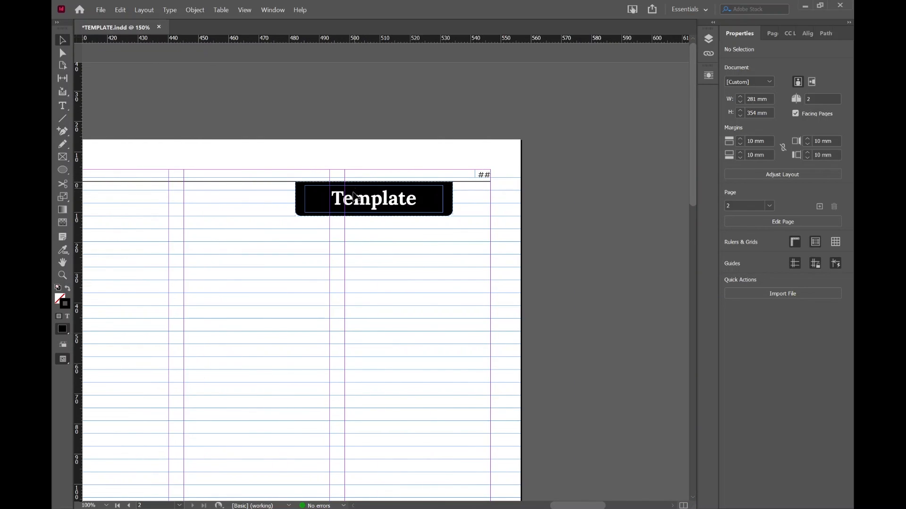
pyautogui.hotkey('ctrl', '-')
pyautogui.hotkey('ctrl', '-')
pyautogui.hotkey('ctrl', '-')
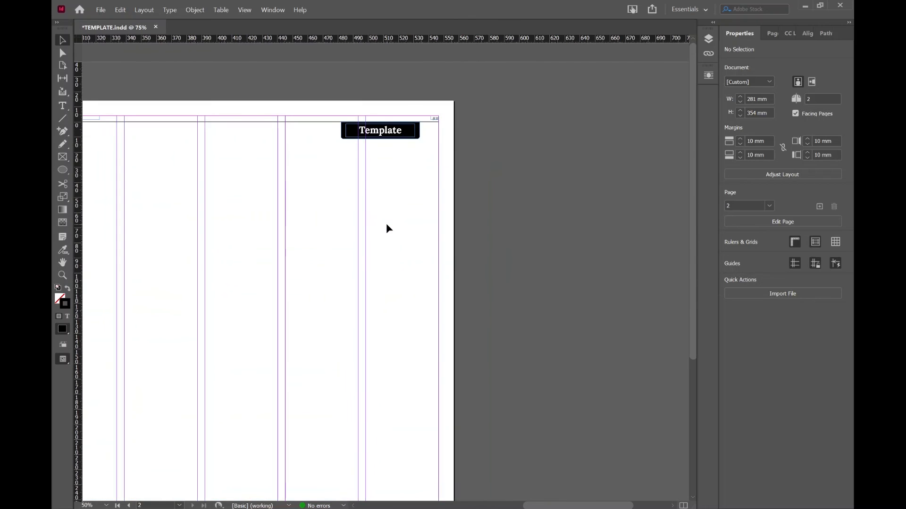